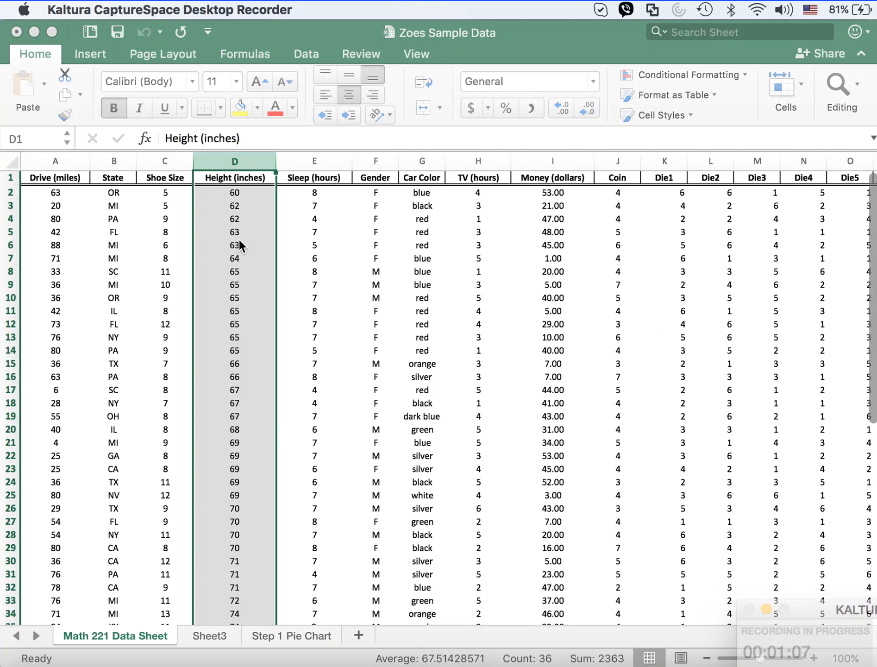
# Step: Copy the Height (inches) column from the Math 221 Data Sheet into column A of a new worksheet
pyautogui.click(246, 158)
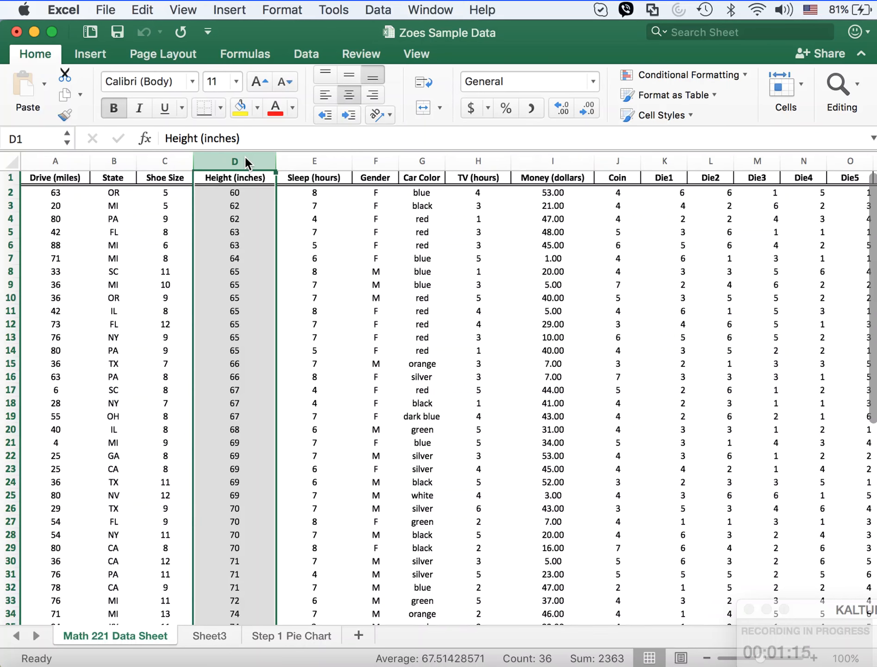
pyautogui.press('super+c')
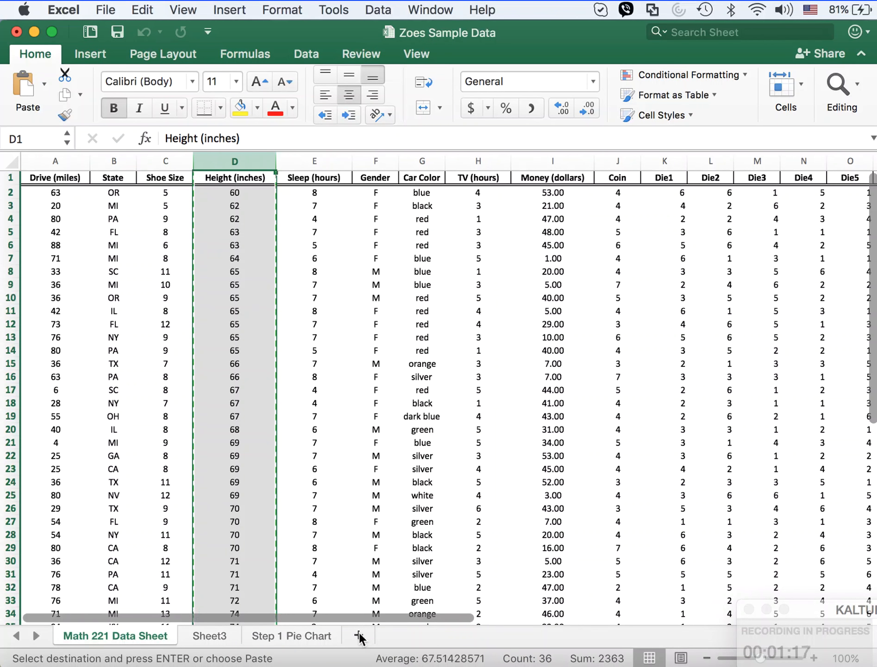
pyautogui.click(359, 635)
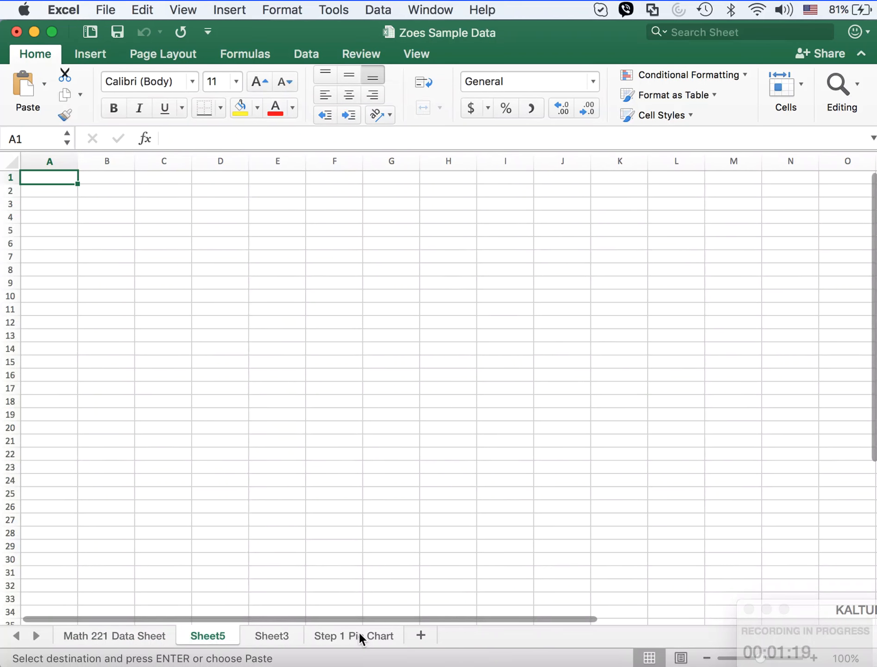
pyautogui.press('super+v')
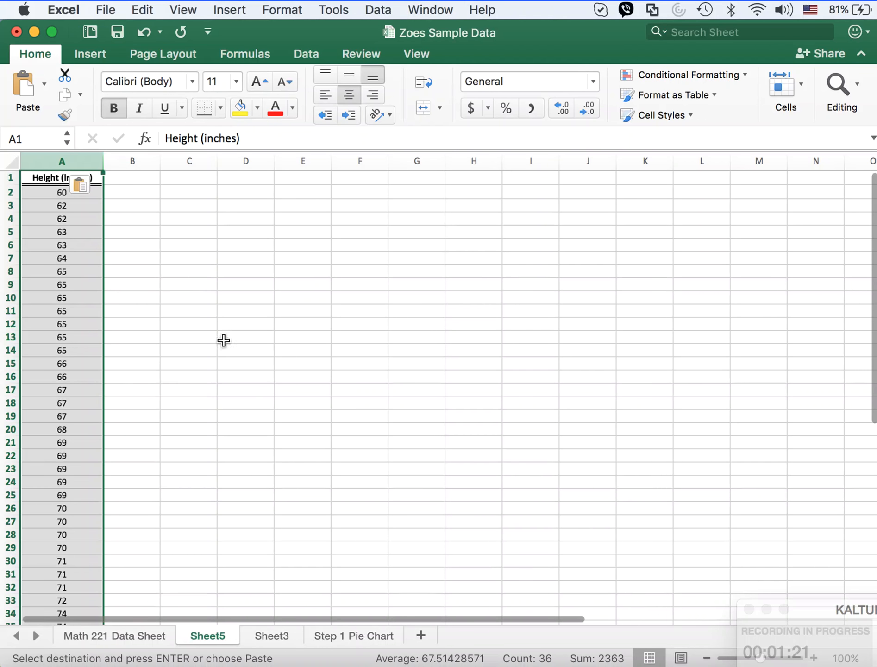
# Step: Create a PivotTable from the height data in Sheet5 A1:A36, placed on the existing worksheet at cell C2
pyautogui.moveTo(68, 269); pyautogui.dragTo(69, 264)
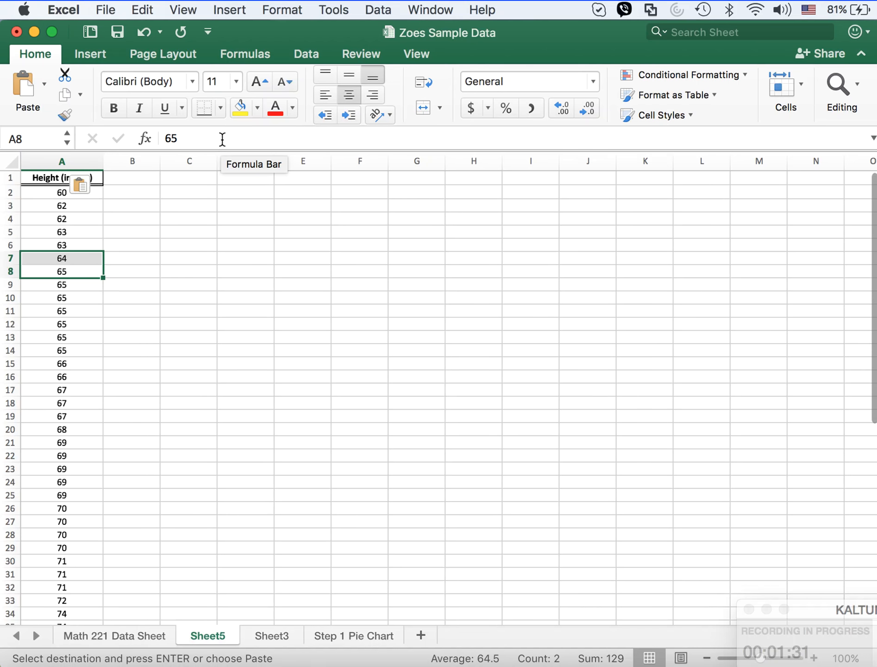
pyautogui.click(57, 228)
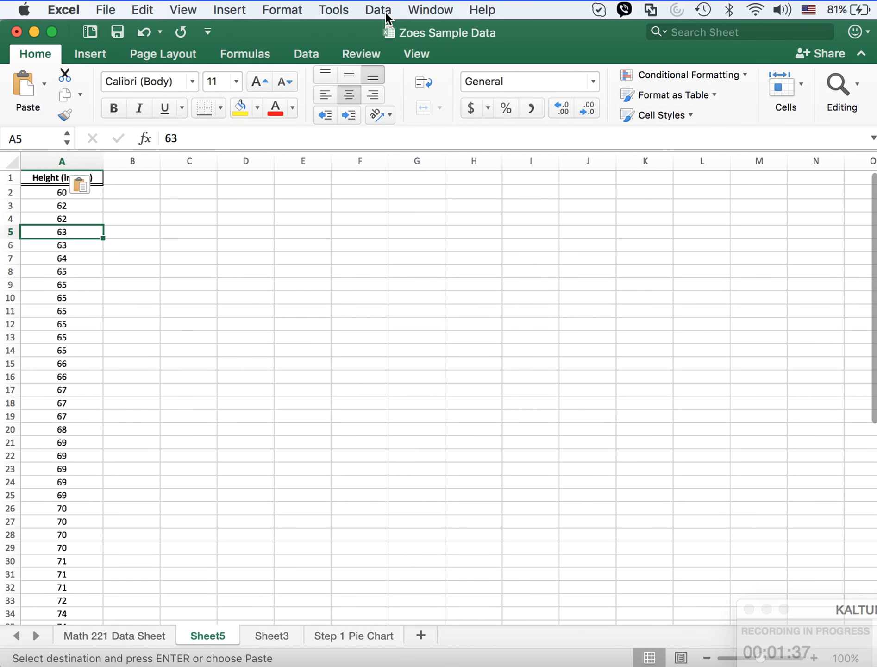
pyautogui.click(386, 12)
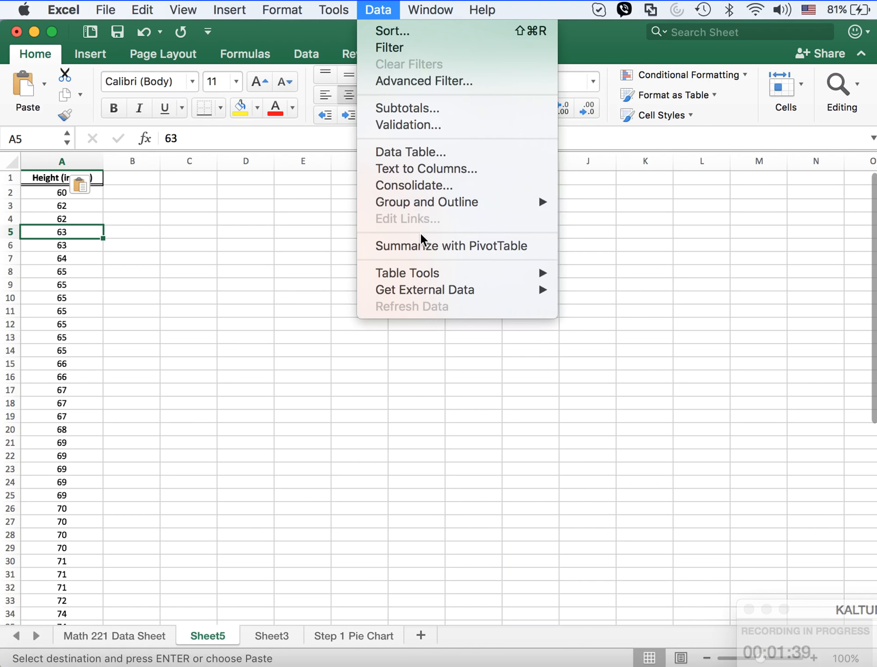
pyautogui.click(421, 247)
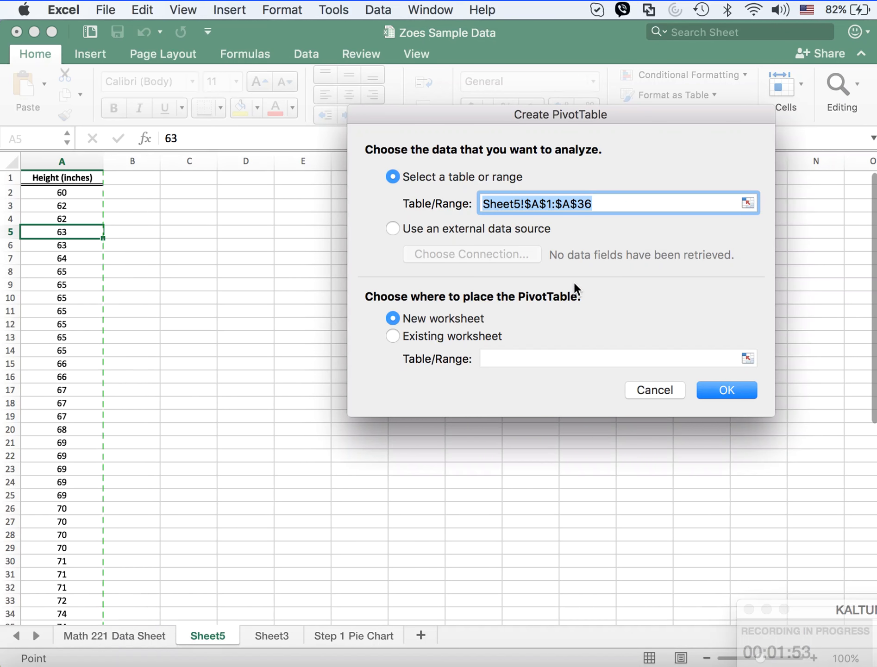
pyautogui.click(391, 336)
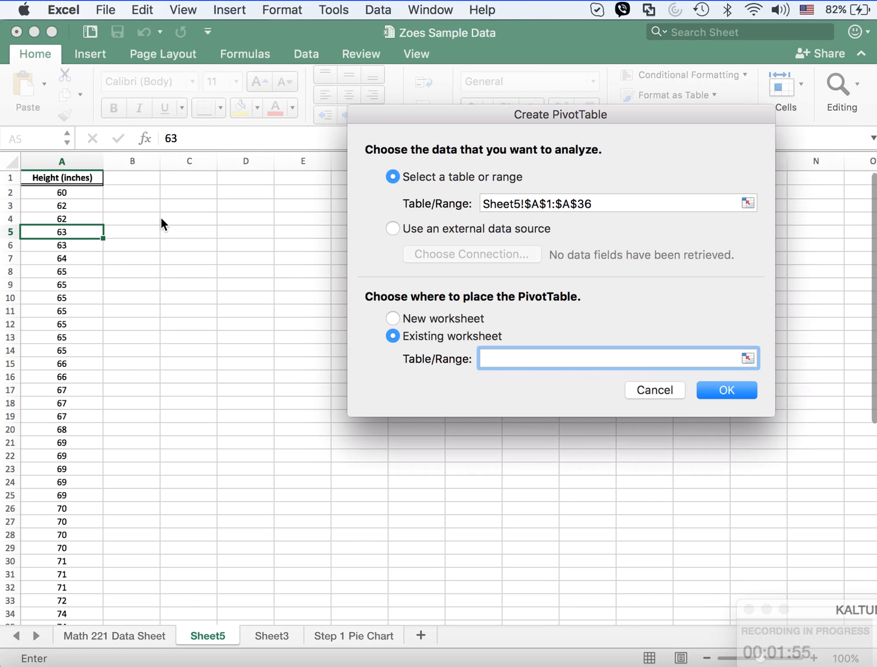
pyautogui.click(171, 193)
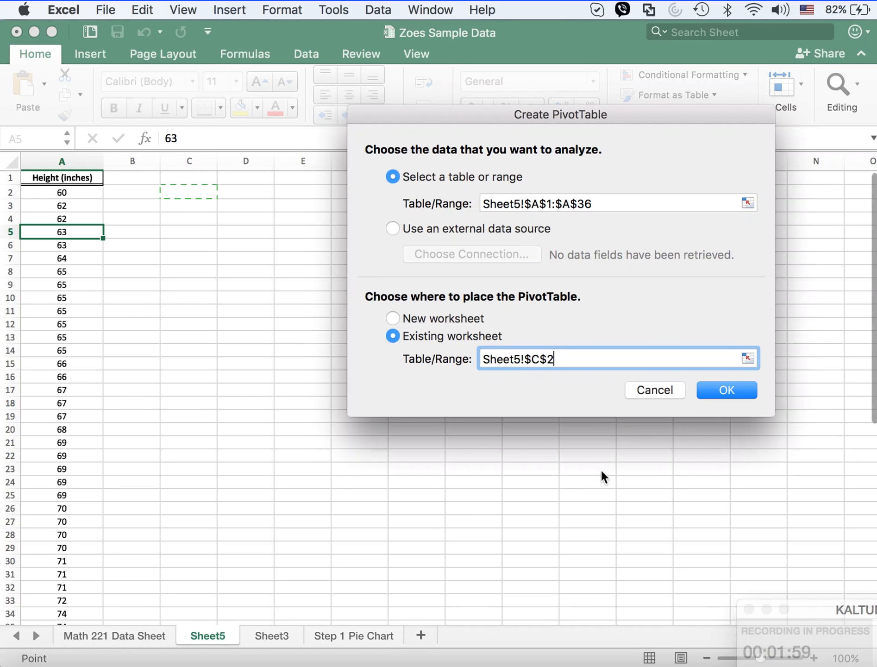
pyautogui.click(726, 389)
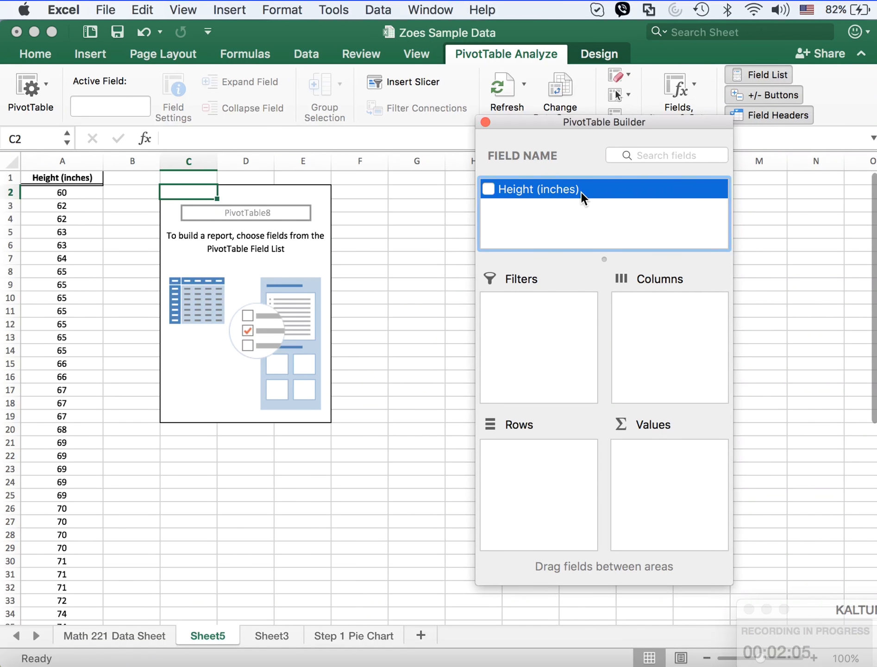
# Step: Add Height (inches) to the PivotTable's rows and values, summarize the values by Count, and close the builder
pyautogui.moveTo(585, 187); pyautogui.dragTo(550, 471)
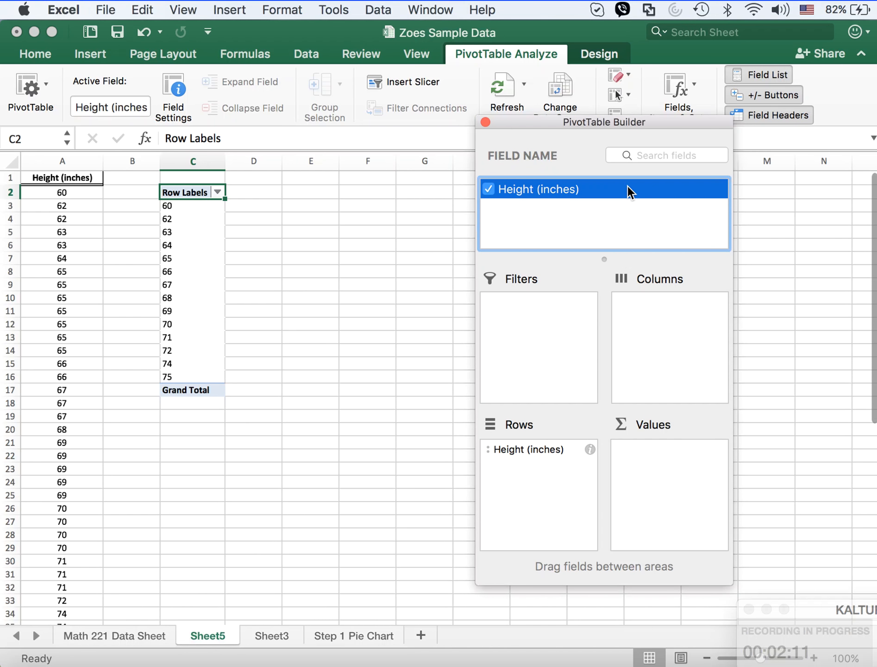
pyautogui.moveTo(629, 191); pyautogui.dragTo(679, 470)
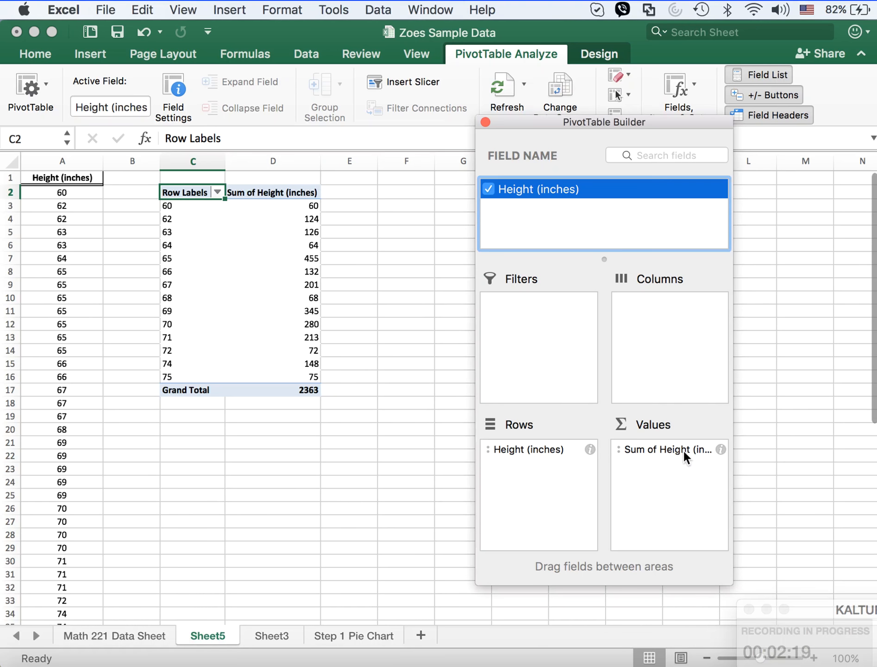
pyautogui.rightClick(663, 451)
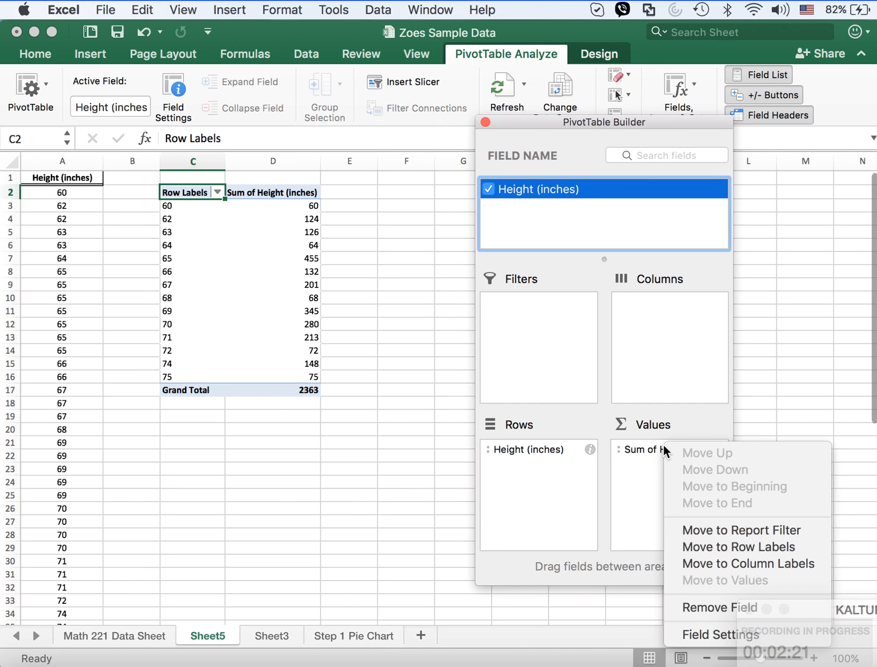
pyautogui.click(685, 632)
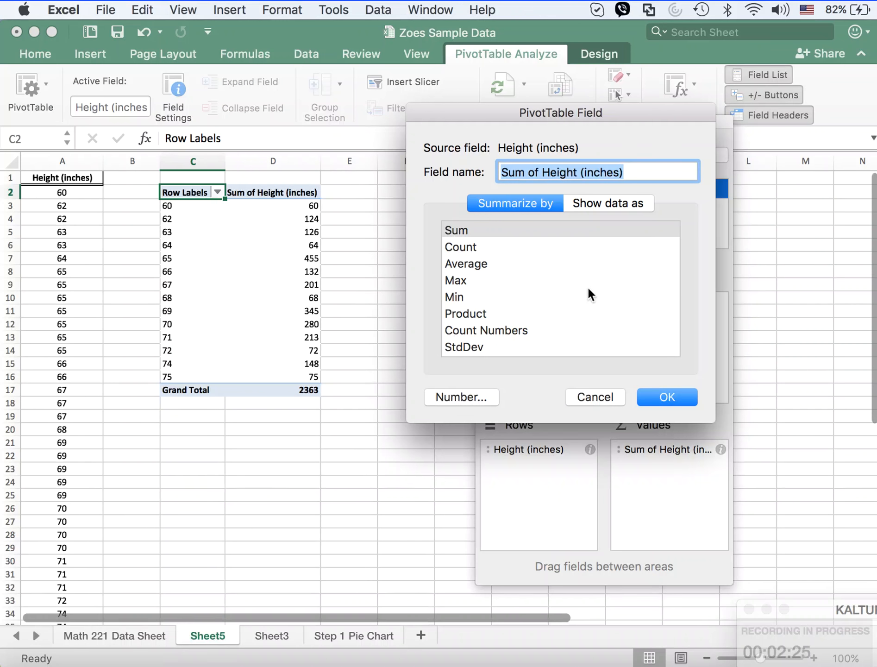
pyautogui.click(470, 249)
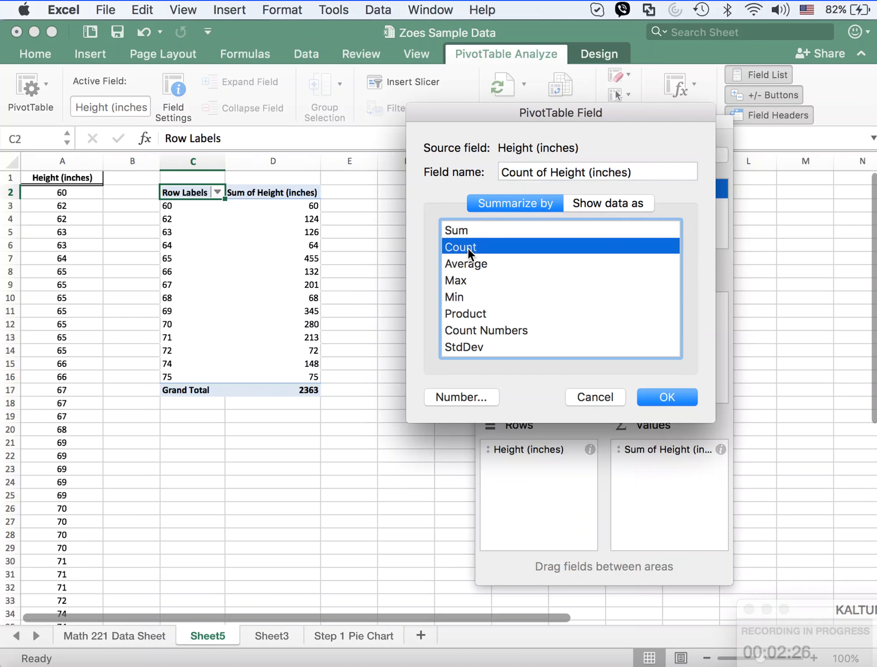
pyautogui.click(670, 400)
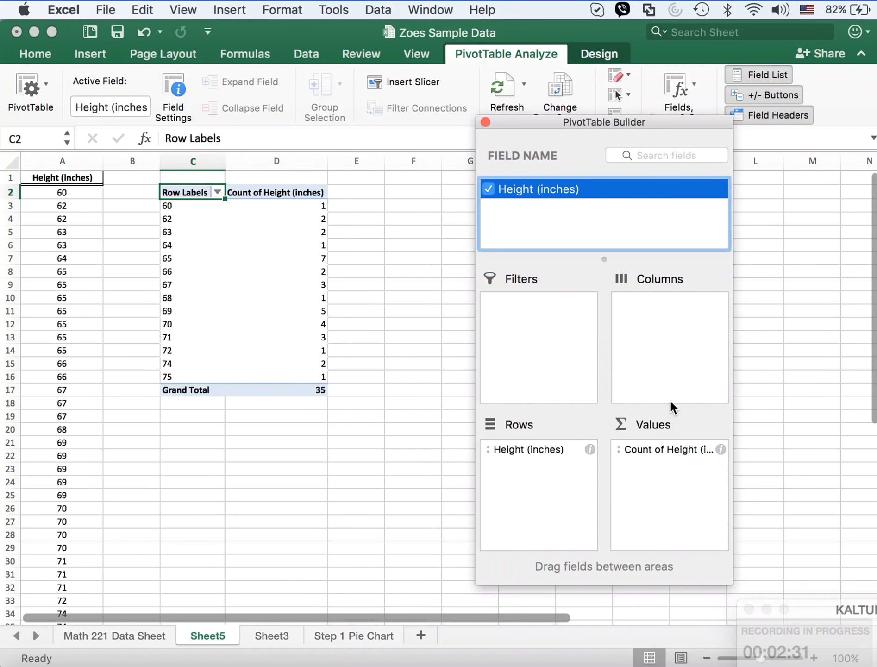
pyautogui.click(485, 122)
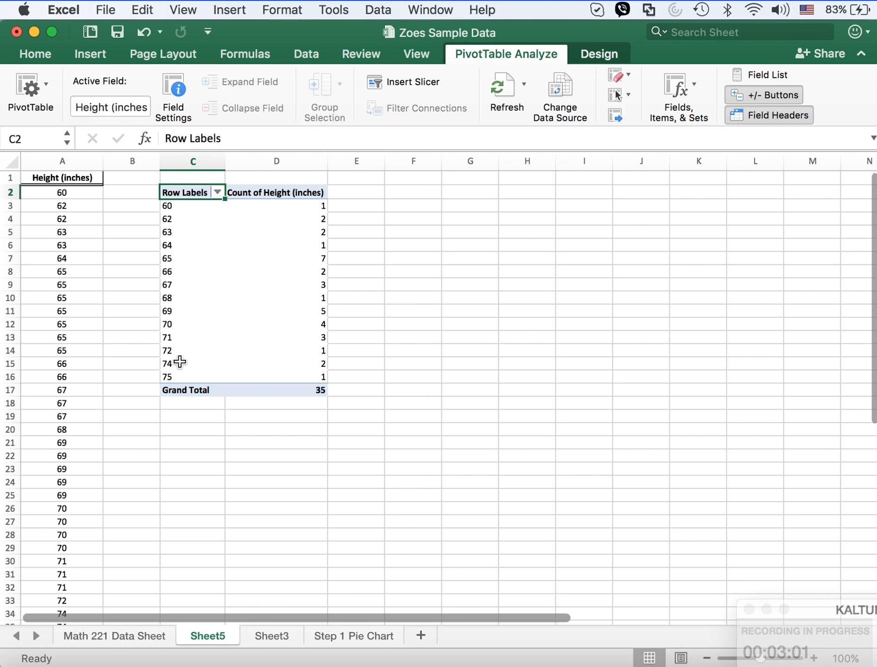
# Step: Group the PivotTable's height row labels in intervals of 3
pyautogui.click(190, 209)
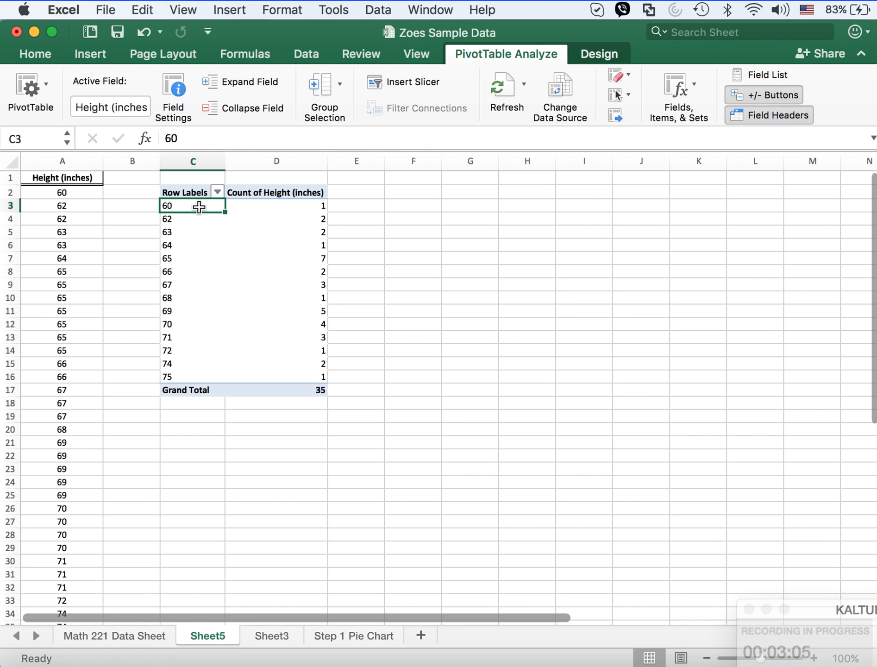
pyautogui.rightClick(198, 207)
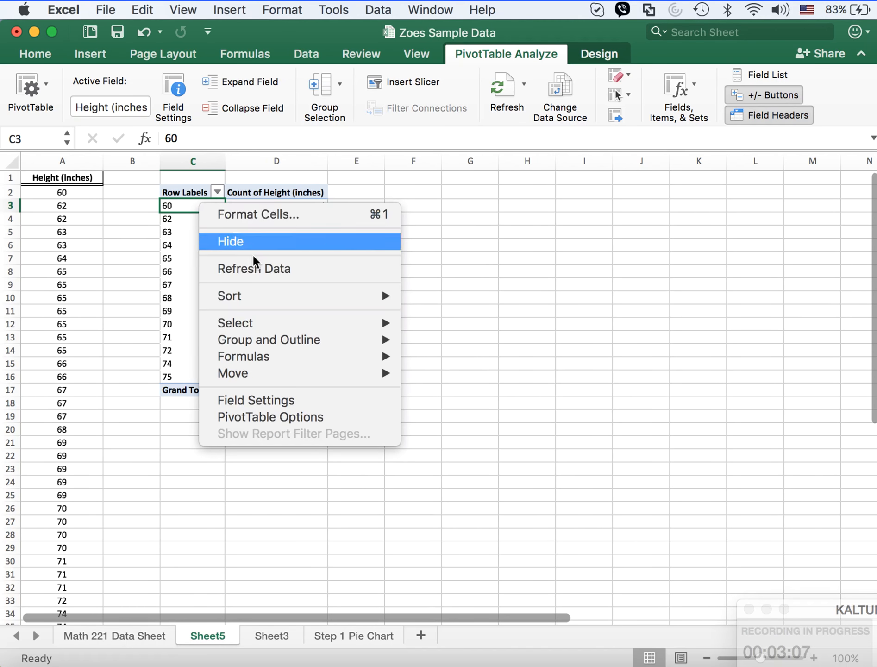
pyautogui.moveTo(296, 340)
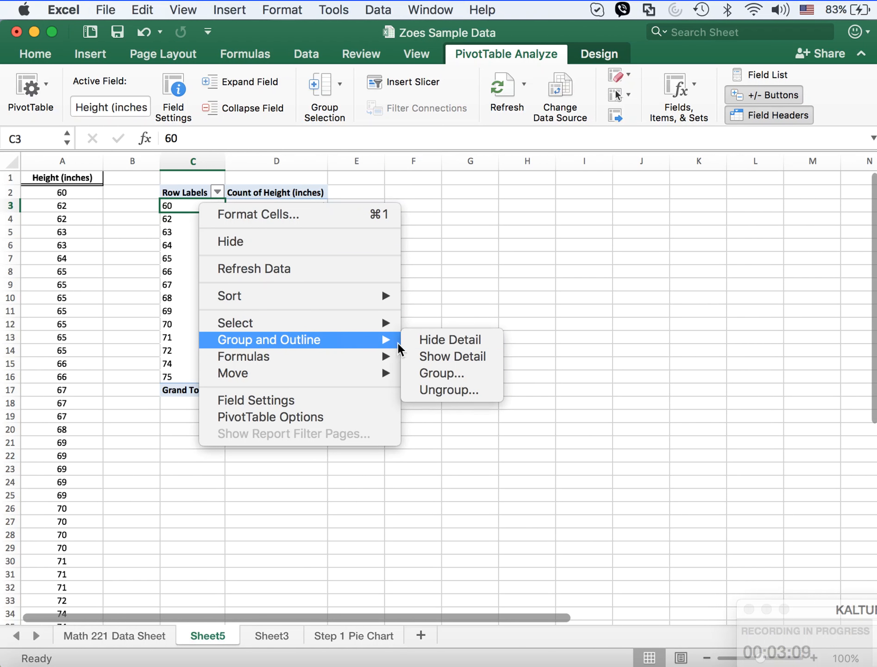
pyautogui.click(451, 373)
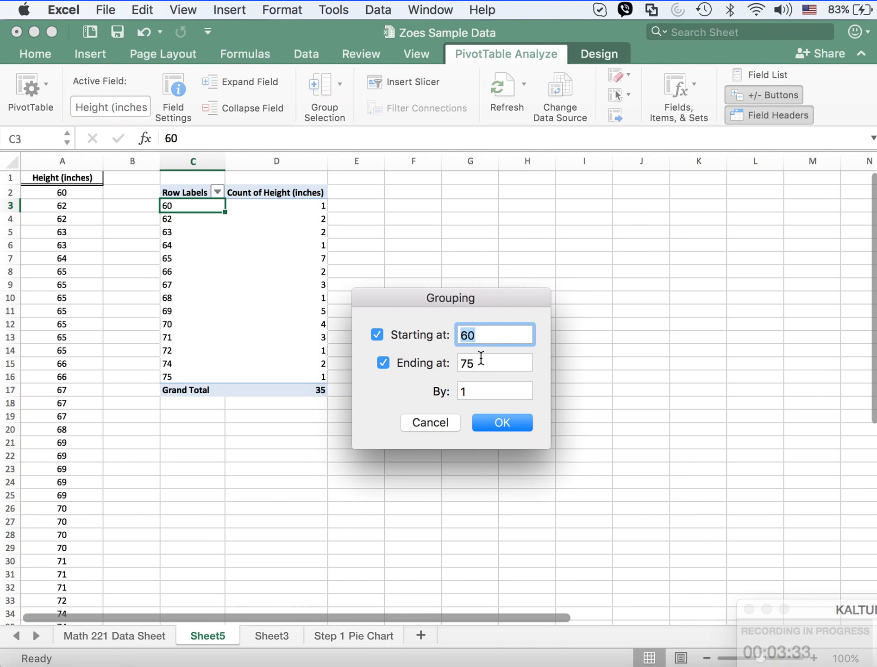
pyautogui.moveTo(469, 391); pyautogui.dragTo(450, 395)
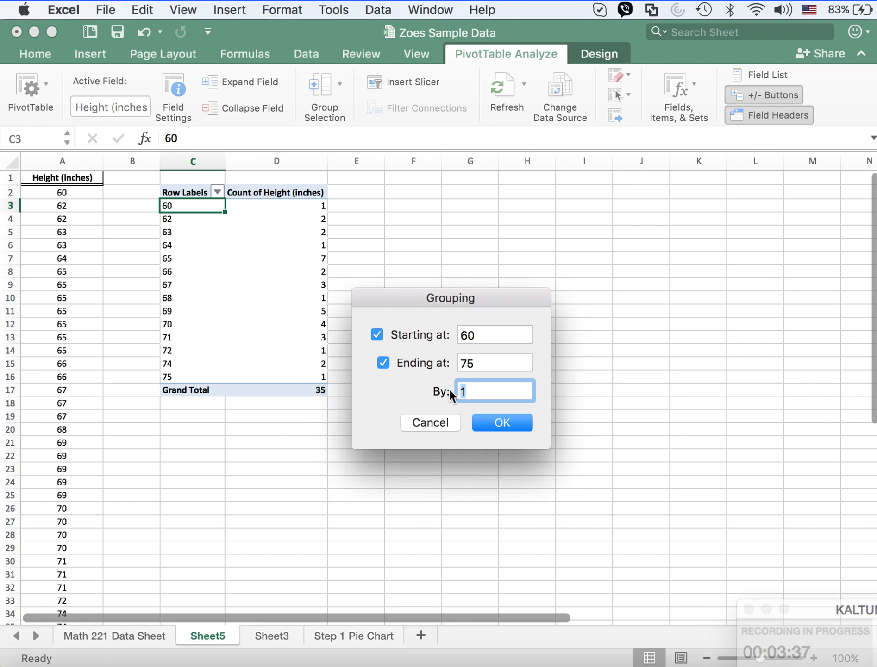
pyautogui.write('3')
pyautogui.click(503, 420)
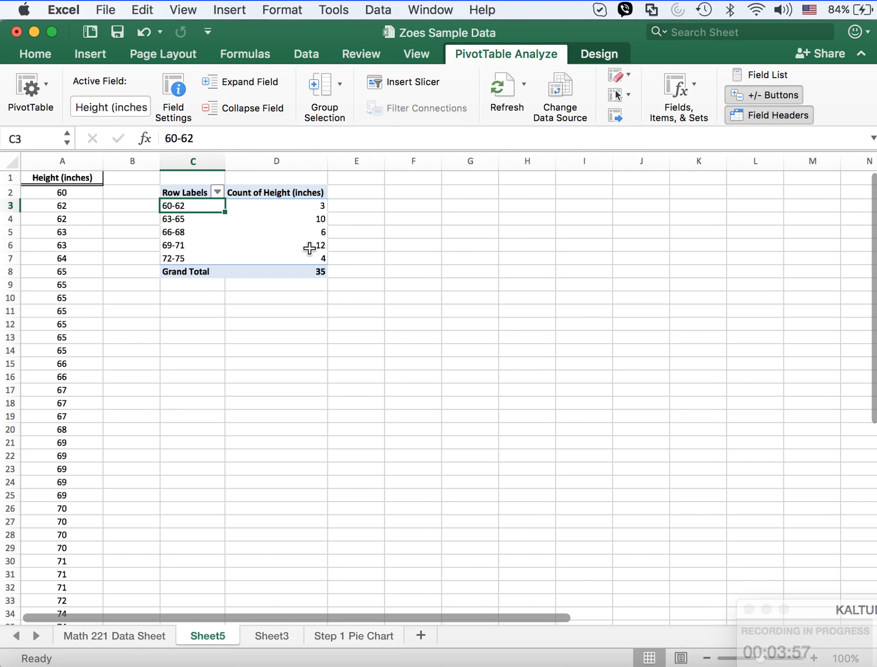
# Step: Rename the PivotTable's count column header in D2 as Frequency
pyautogui.click(260, 190)
pyautogui.moveTo(306, 138); pyautogui.dragTo(165, 138)
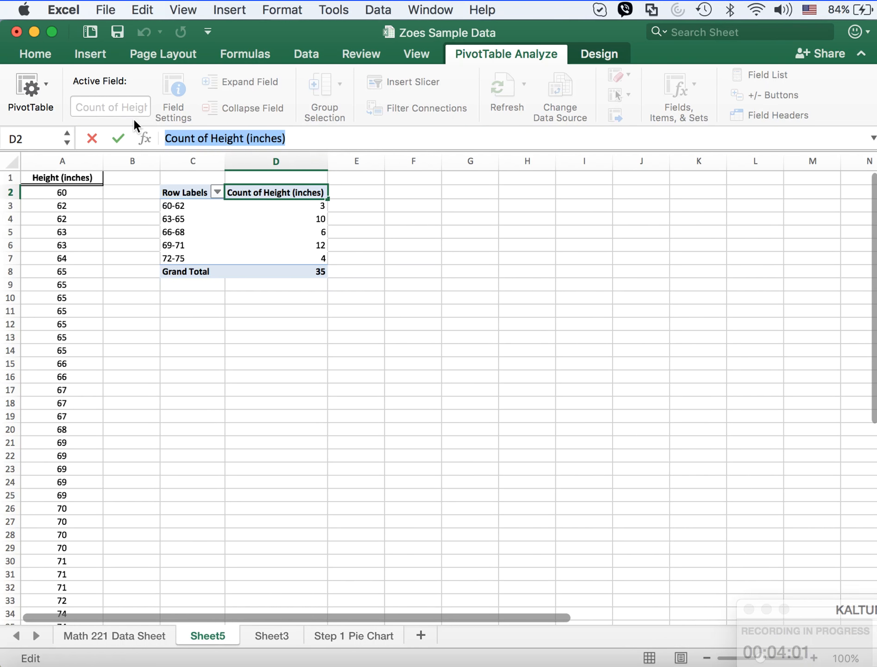
pyautogui.write('Fre')
pyautogui.press('Return')
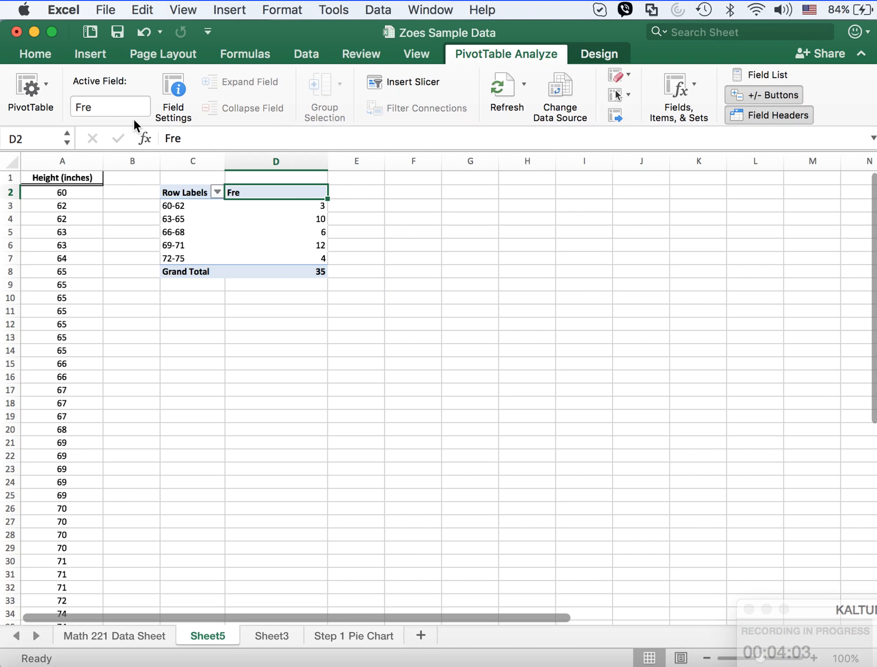
pyautogui.click(185, 138)
pyautogui.write('q')
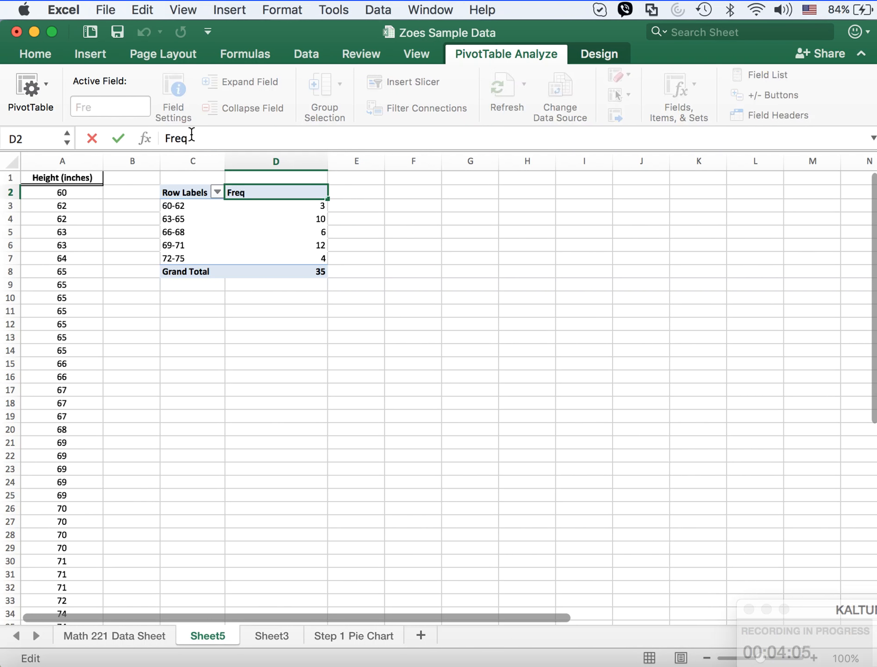
pyautogui.write('uency')
# Step: Rename the PivotTable's Row Labels header in C2 as Height
pyautogui.click(178, 198)
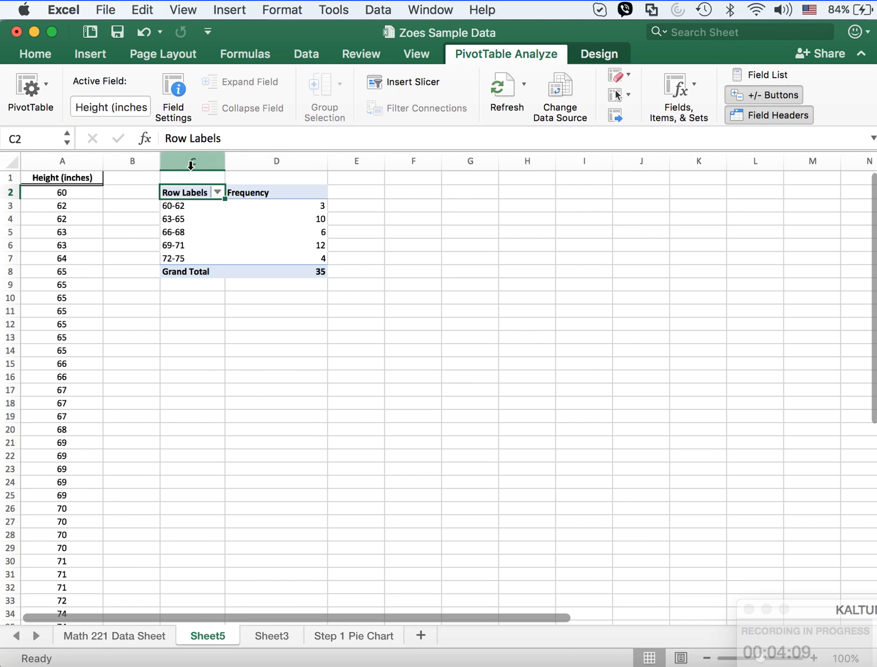
pyautogui.moveTo(230, 139); pyautogui.dragTo(151, 139)
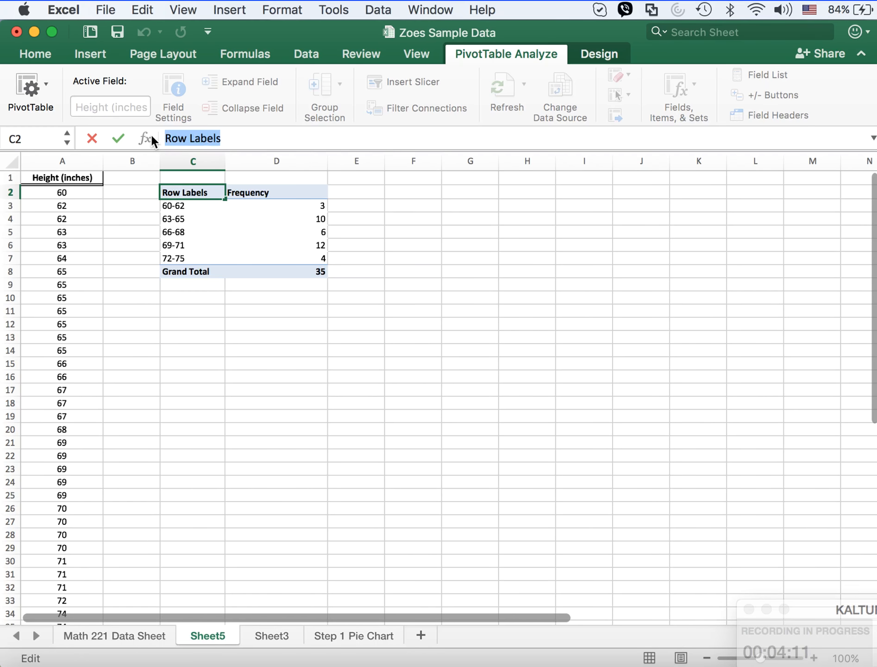
pyautogui.write('Height')
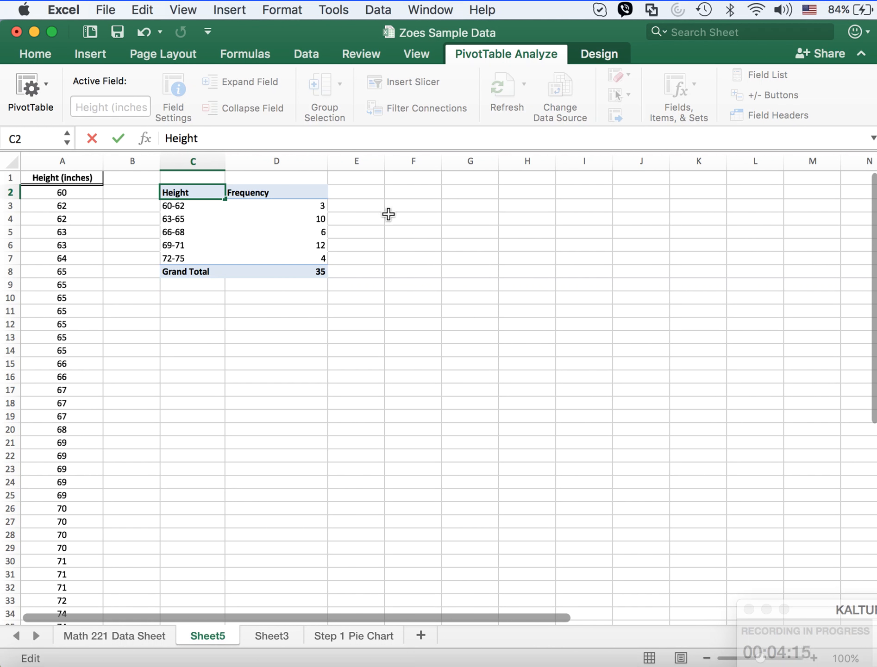
pyautogui.click(407, 191)
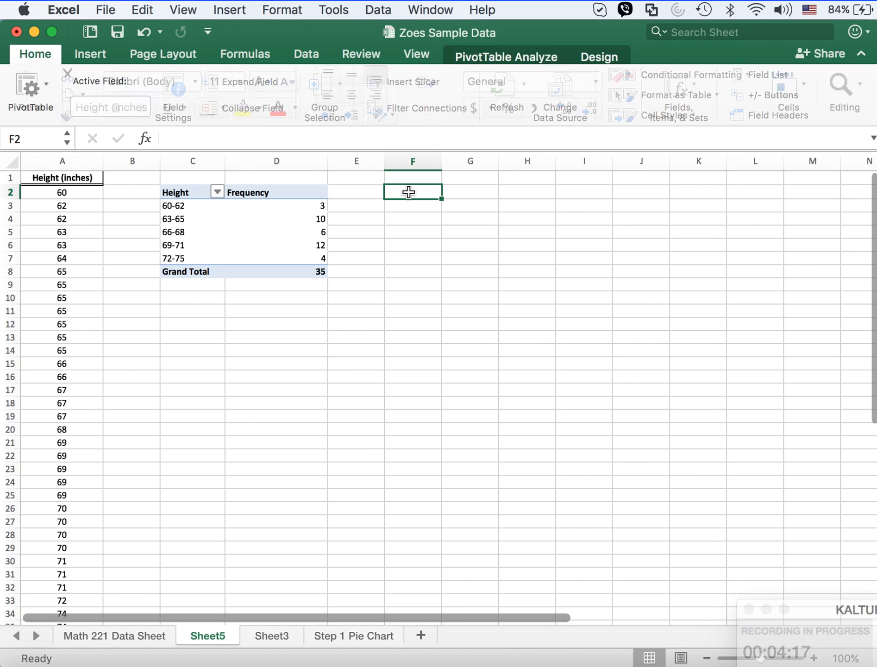